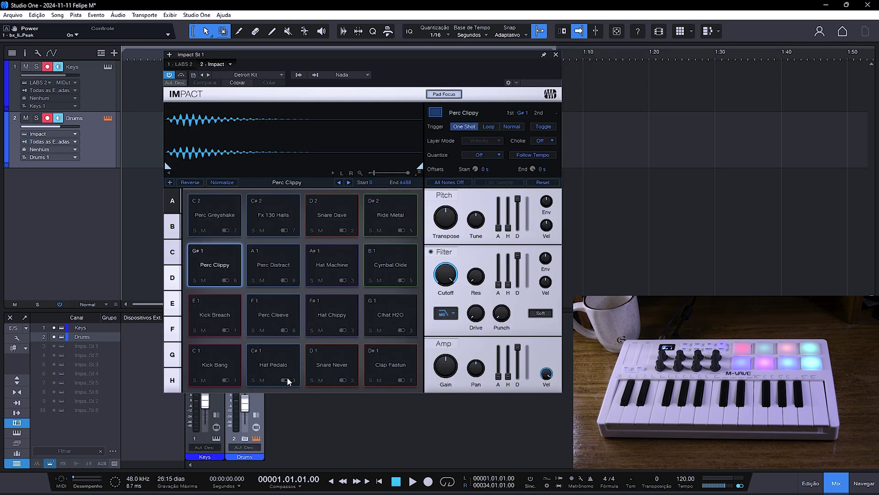
- Audition the Kick Bang and Kick Breach pads of the Impact drum instrument and close its window
{"action": "left_click", "coordinate": [232, 351]}
{"action": "left_click", "coordinate": [227, 334]}
{"action": "left_click", "coordinate": [233, 348]}
{"action": "left_click", "coordinate": [208, 316]}
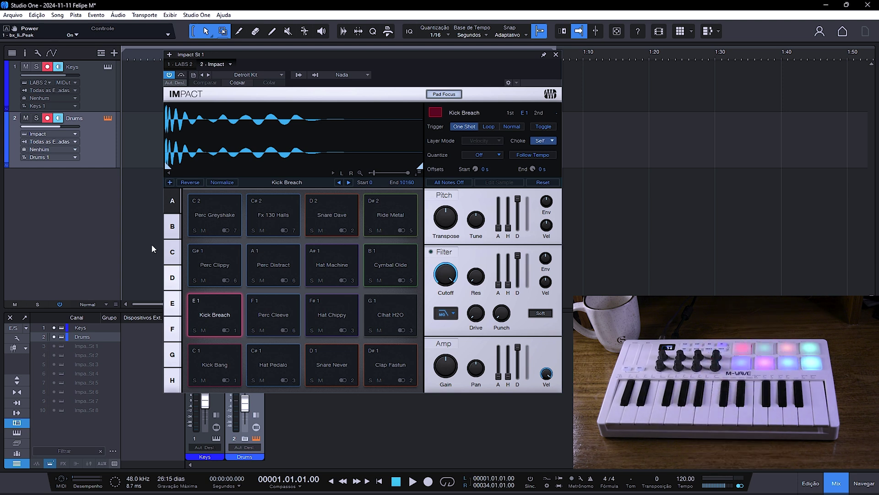
{"action": "left_click", "coordinate": [558, 54]}
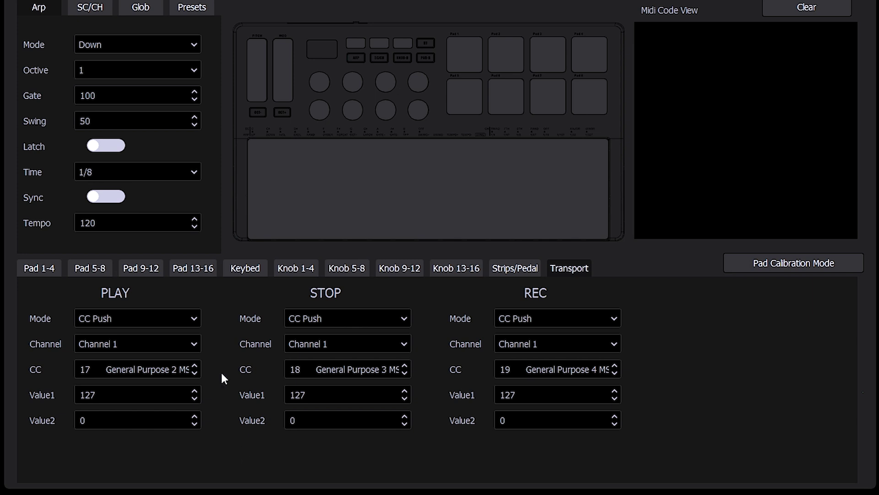
- Switch to the M-VAVE controller editor and check the transport mode options, the Play, Stop and Rec CC numbers, and Play's two values
{"action": "left_click", "coordinate": [198, 315]}
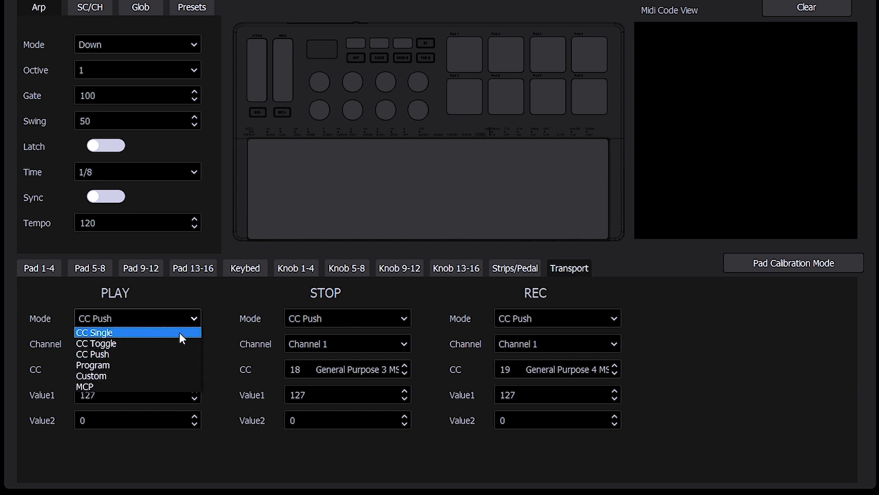
{"action": "left_click", "coordinate": [214, 316]}
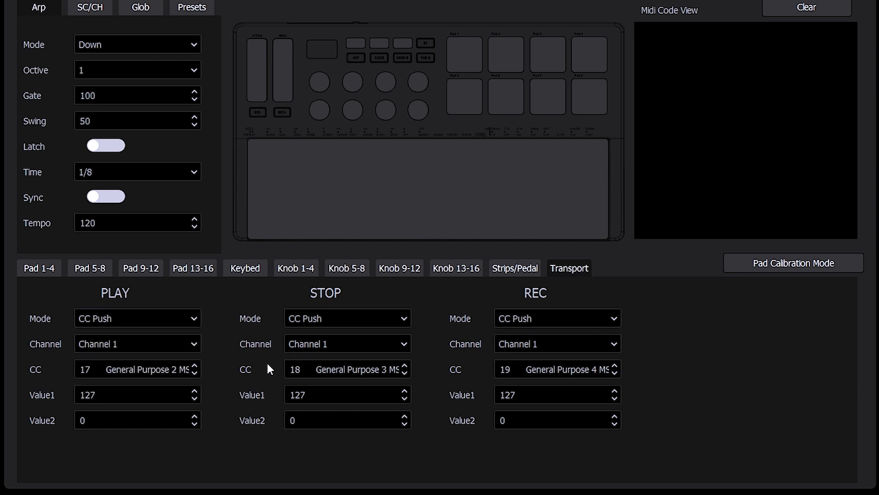
{"action": "double_click", "coordinate": [84, 369]}
{"action": "left_click", "coordinate": [303, 369]}
{"action": "double_click", "coordinate": [303, 369]}
{"action": "double_click", "coordinate": [503, 370]}
{"action": "double_click", "coordinate": [82, 399]}
{"action": "double_click", "coordinate": [78, 420]}
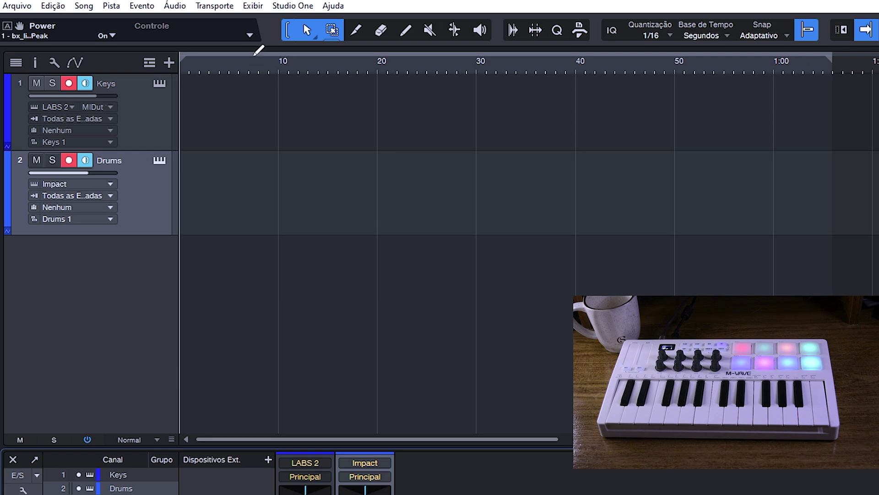
- In Studio One, start adding a new external keyboard with manufacturer M-VAVE and device name SMK-25
{"action": "left_click", "coordinate": [197, 15]}
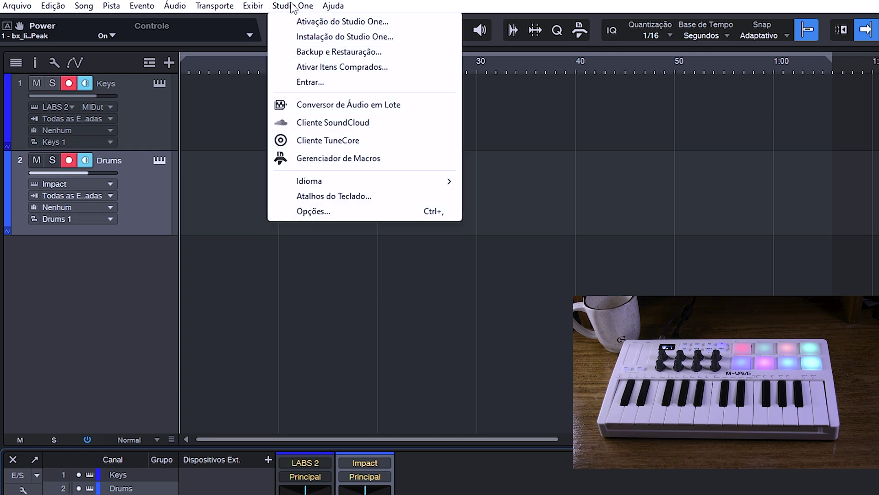
{"action": "left_click", "coordinate": [313, 211]}
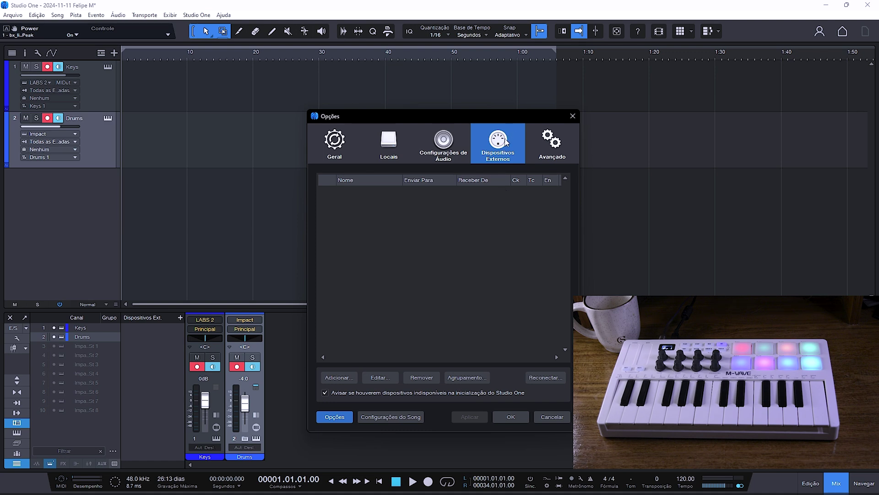
{"action": "left_click", "coordinate": [345, 380]}
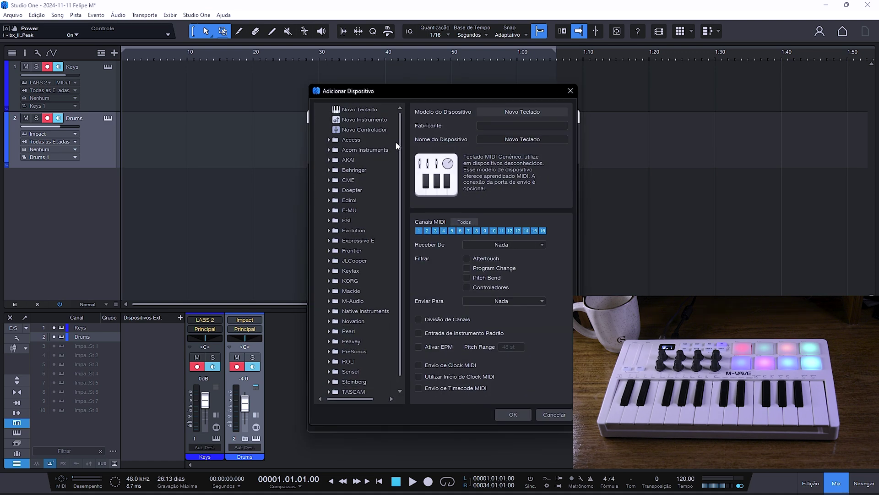
{"action": "scroll", "coordinate": [400, 172], "scroll_direction": "down", "scroll_amount": 1}
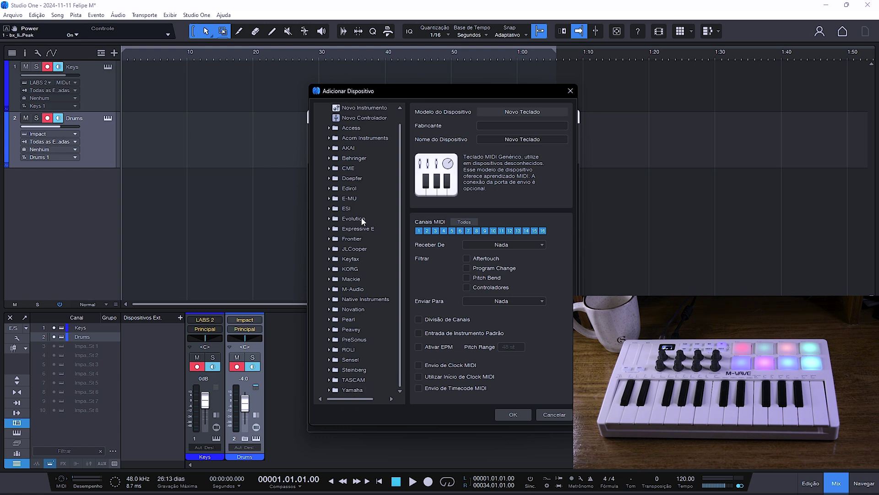
{"action": "left_click", "coordinate": [522, 125]}
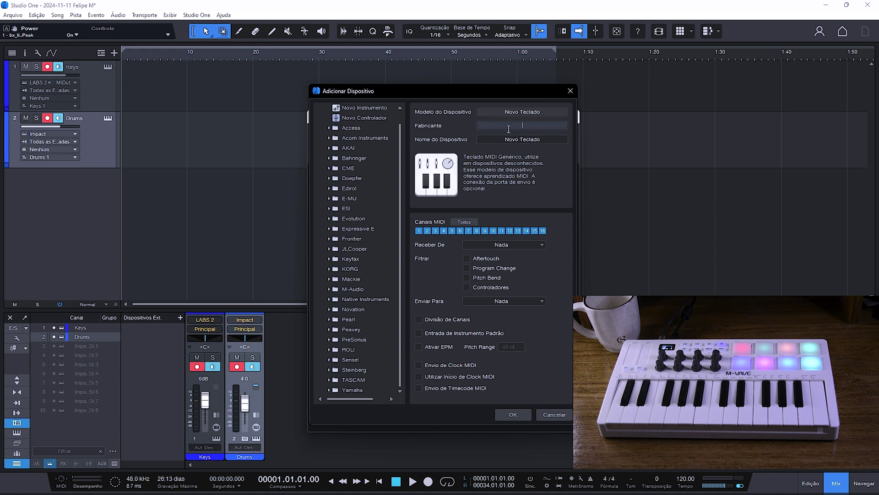
{"action": "type", "text": "M-VAVW"}
{"action": "key", "text": "BackSpace"}
{"action": "type", "text": "E"}
{"action": "left_click", "coordinate": [529, 140]}
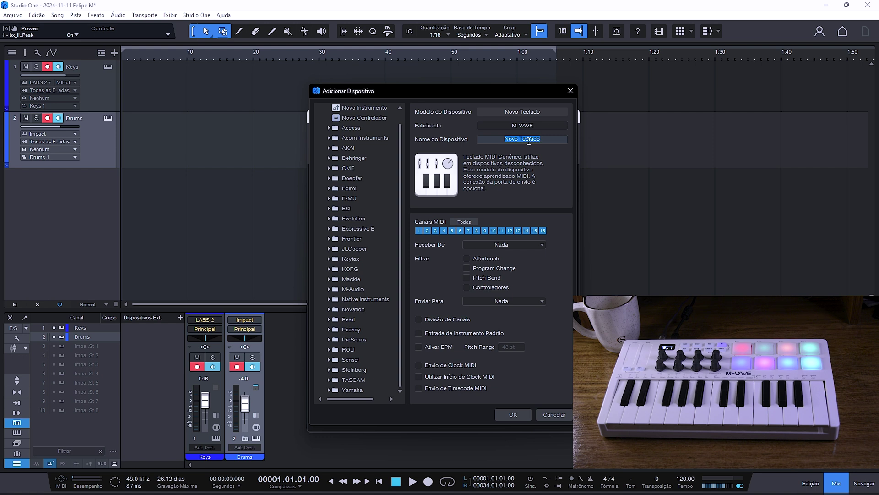
{"action": "type", "text": "SMK 25"}
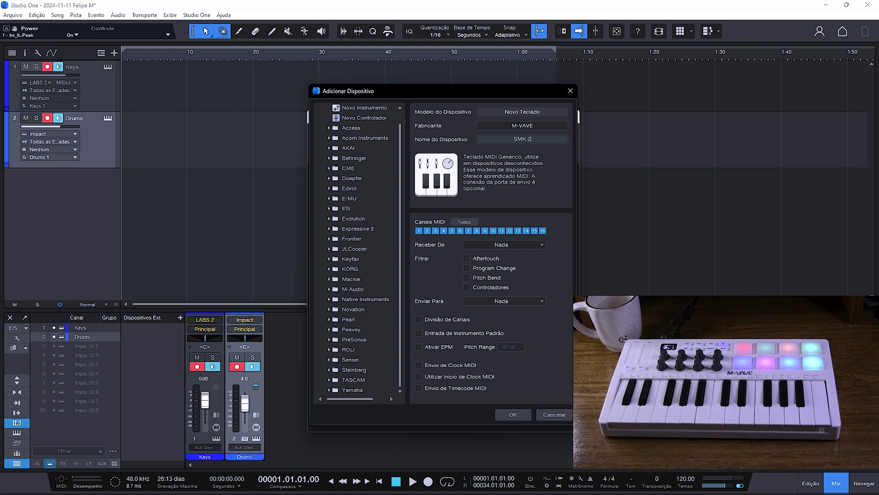
- Set the SMK-25 keyboard to receive from SMK25, enable channel splitting (Divisão de Canais), and accept the device options
{"action": "left_click", "coordinate": [531, 245]}
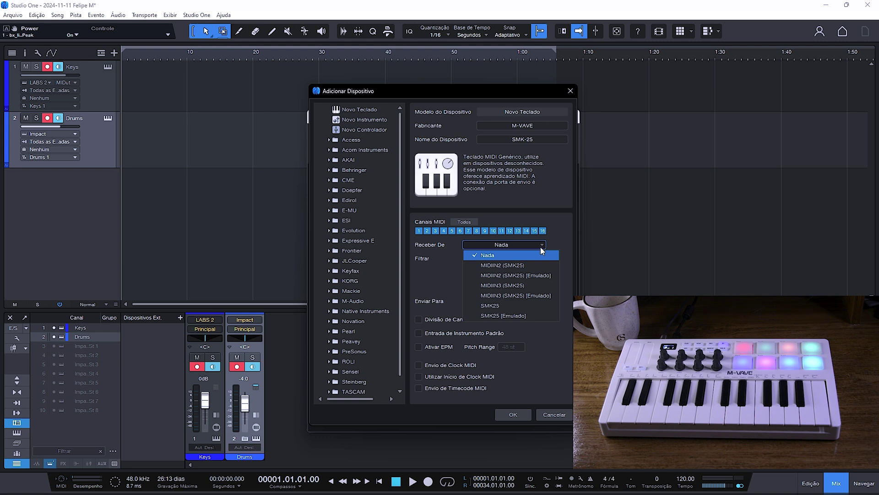
{"action": "left_click", "coordinate": [504, 305]}
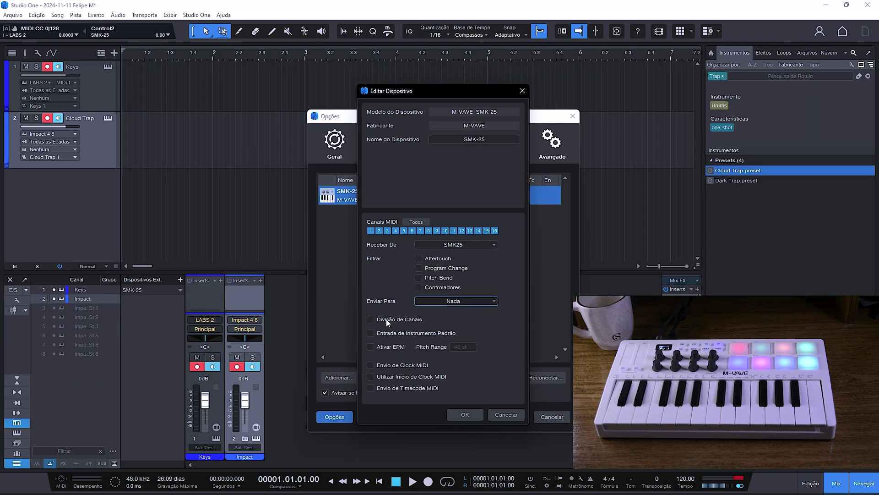
{"action": "left_click", "coordinate": [387, 320]}
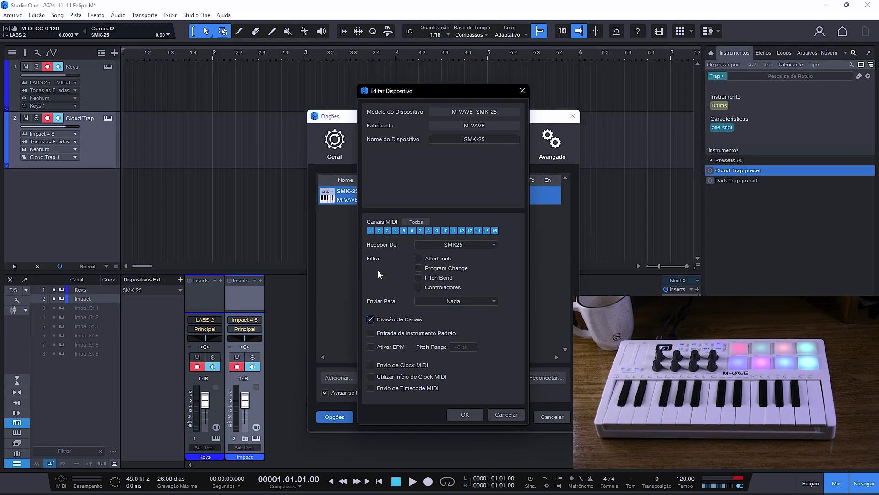
{"action": "left_click", "coordinate": [462, 414]}
{"action": "left_click", "coordinate": [511, 416]}
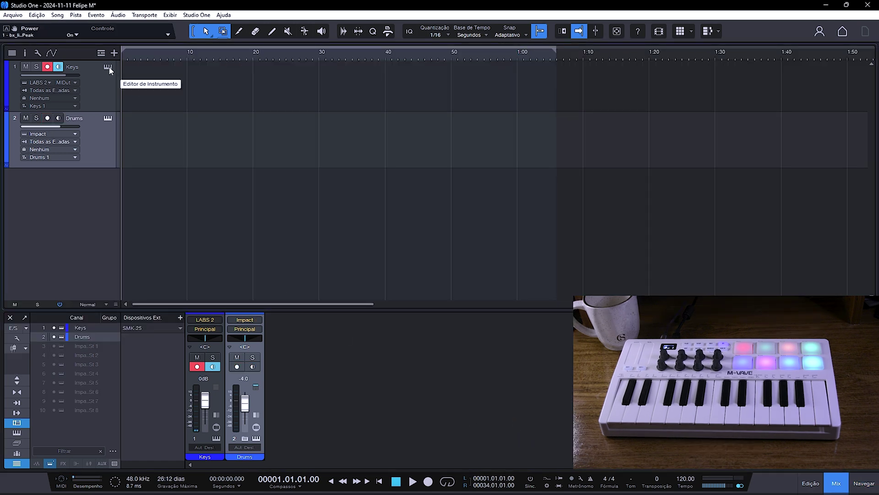
- Open the SMK-25 editor from the mixer's external devices and capture controls CC 17, CC 18 and CC 19 with MIDI Learn
{"action": "left_click", "coordinate": [108, 68]}
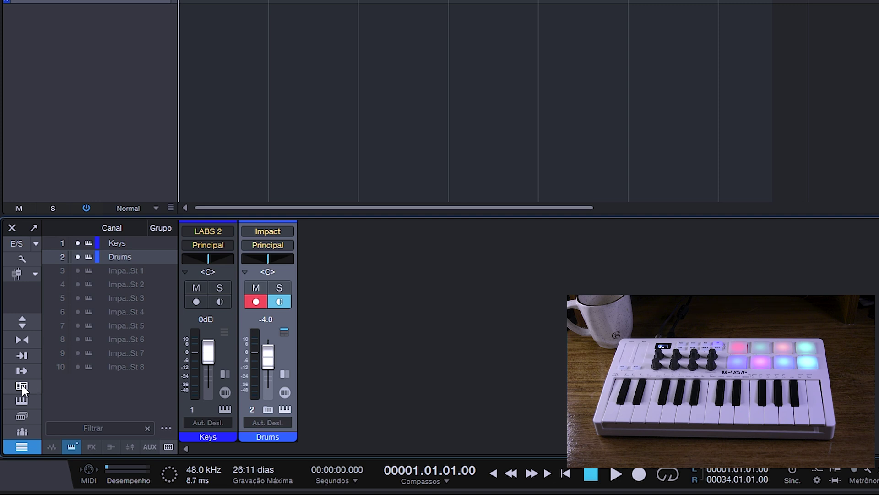
{"action": "left_click", "coordinate": [22, 386]}
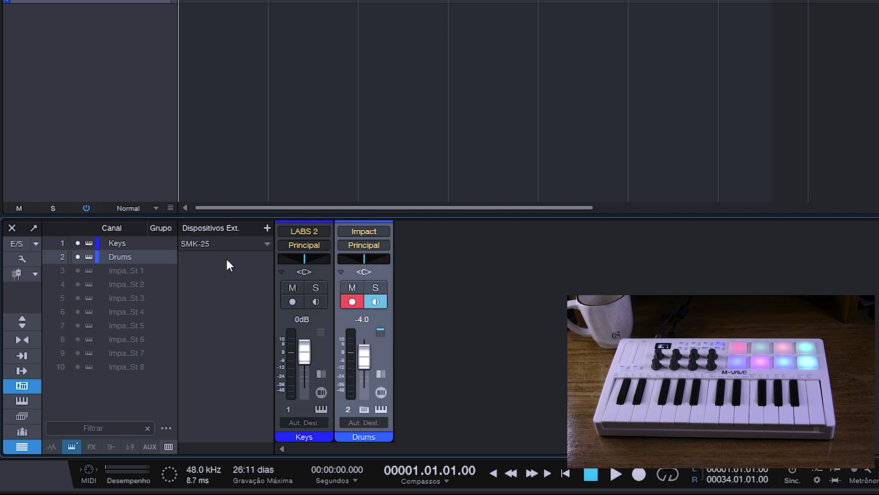
{"action": "left_click", "coordinate": [266, 243]}
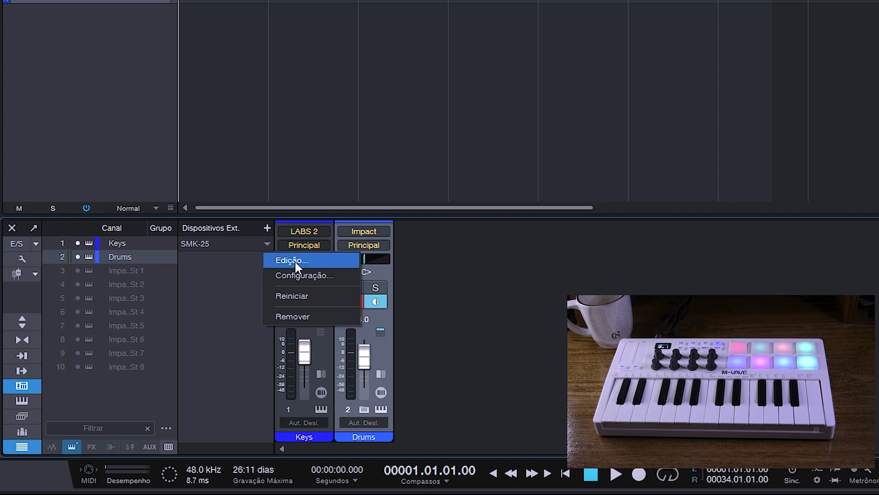
{"action": "left_click", "coordinate": [295, 260]}
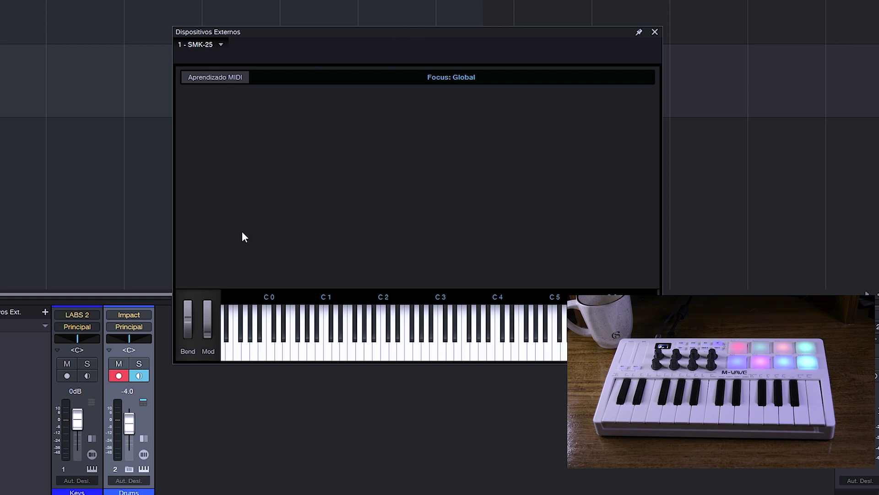
{"action": "left_click", "coordinate": [210, 79]}
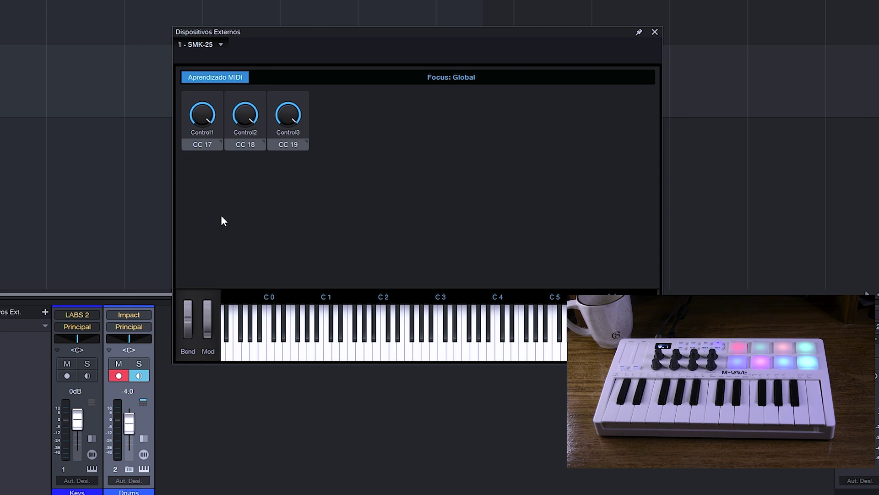
- Change Control1, Control2 and Control3 on the SMK-25 to the Botão (Liga/Desl.) type
{"action": "right_click", "coordinate": [205, 116]}
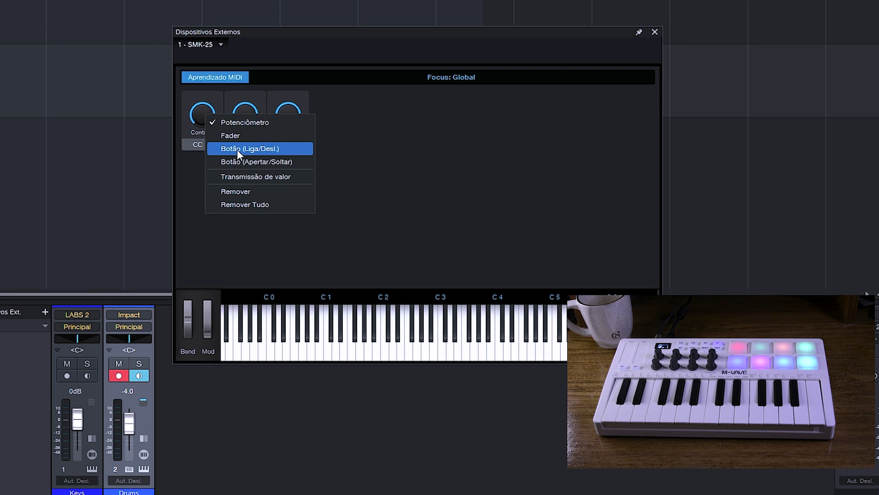
{"action": "left_click", "coordinate": [237, 149]}
{"action": "right_click", "coordinate": [245, 114]}
{"action": "left_click", "coordinate": [268, 149]}
{"action": "right_click", "coordinate": [289, 115]}
{"action": "left_click", "coordinate": [303, 150]}
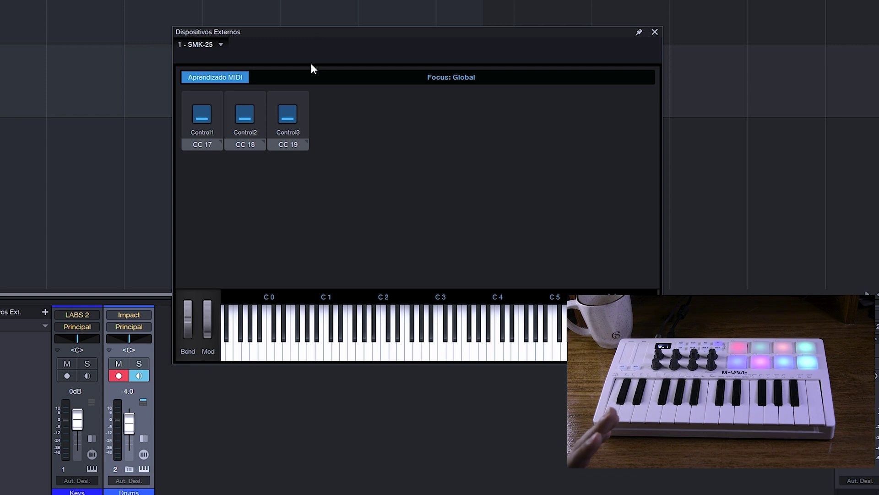
- Assign the transport command Reproduzir do Início do Loop to Control1 (CC 17)
{"action": "left_click_drag", "start_coordinate": [312, 31], "coordinate": [264, 73]}
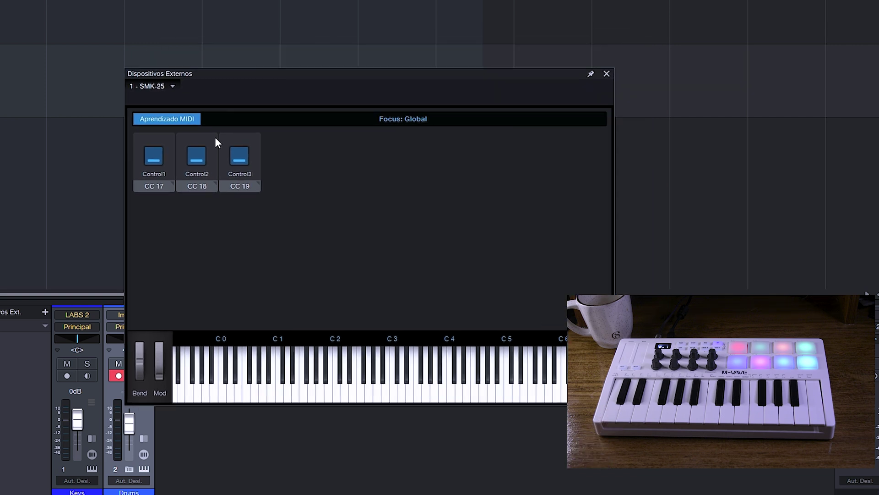
{"action": "right_click", "coordinate": [159, 160]}
{"action": "left_click", "coordinate": [174, 165]}
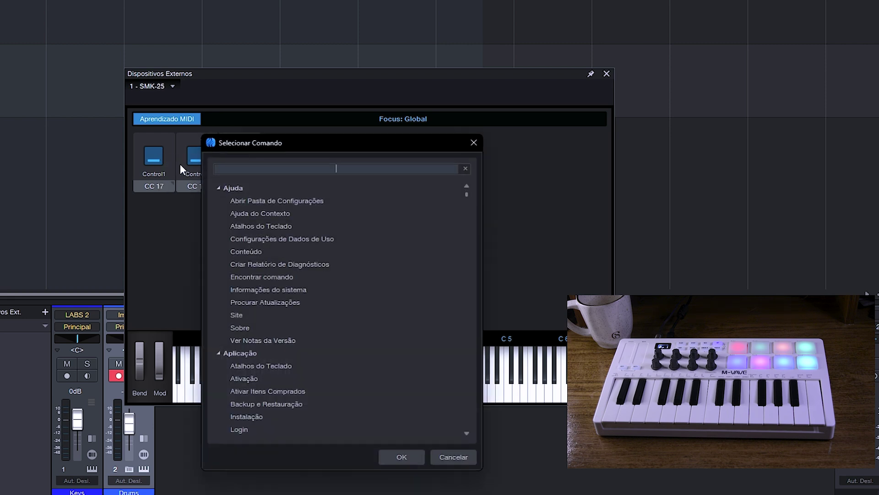
{"action": "left_click_drag", "start_coordinate": [471, 192], "coordinate": [472, 257]}
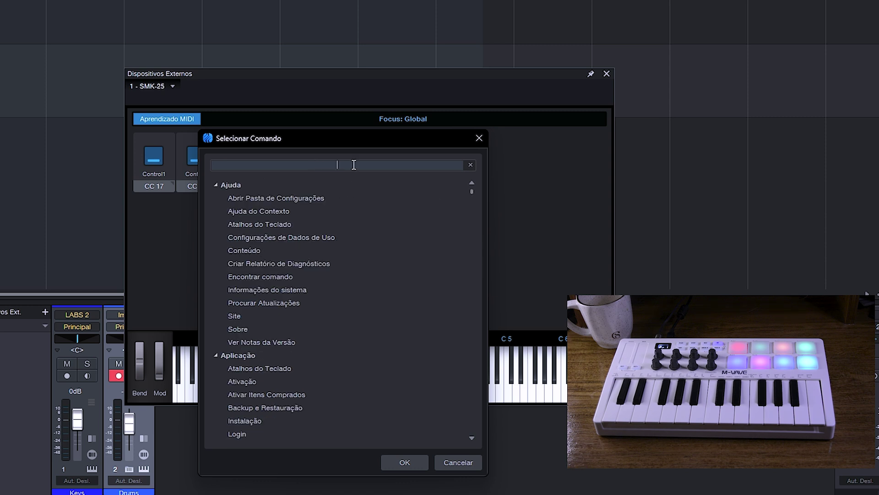
{"action": "type", "text": "REPRO"}
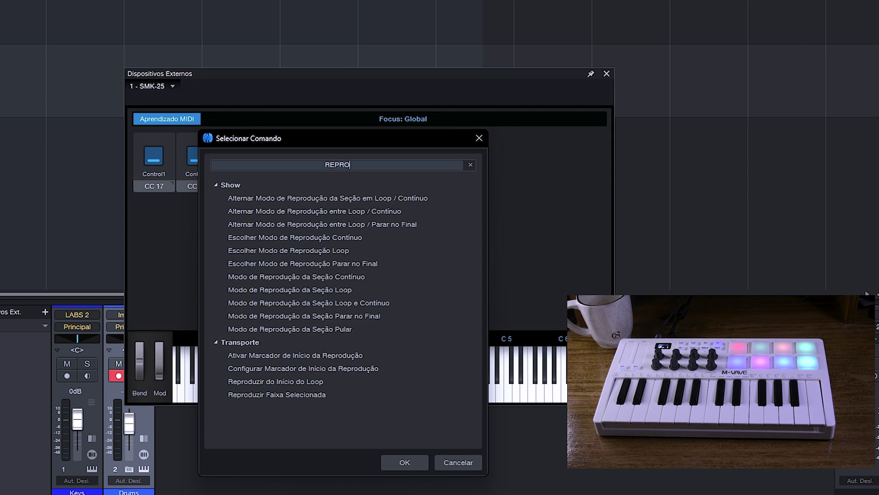
{"action": "type", "text": "DUZI"}
{"action": "left_click", "coordinate": [218, 185]}
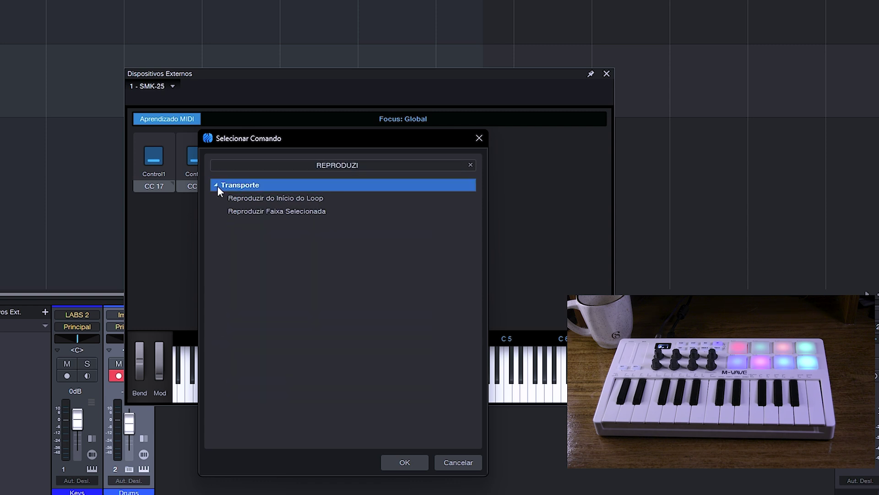
{"action": "left_click", "coordinate": [265, 211]}
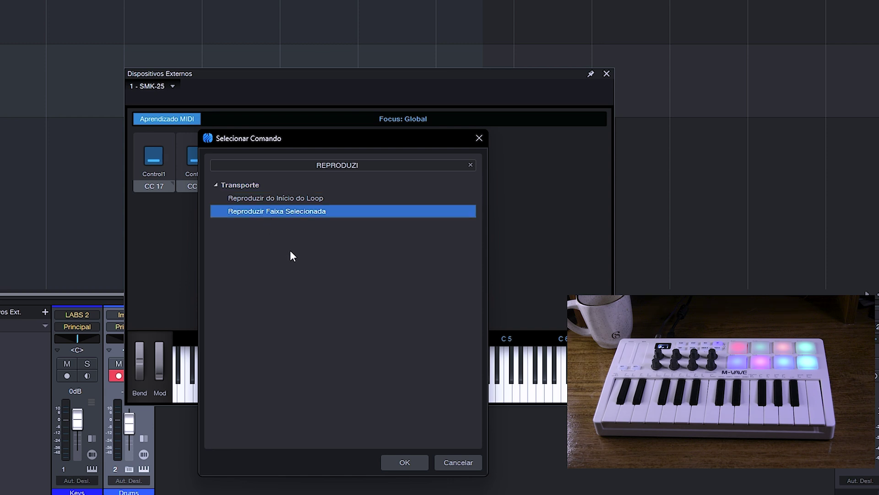
{"action": "left_click", "coordinate": [298, 198]}
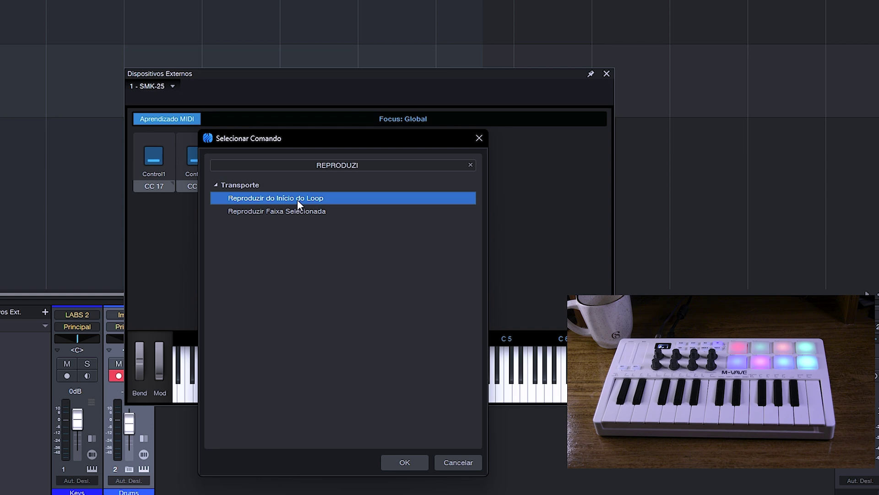
{"action": "left_click", "coordinate": [406, 463]}
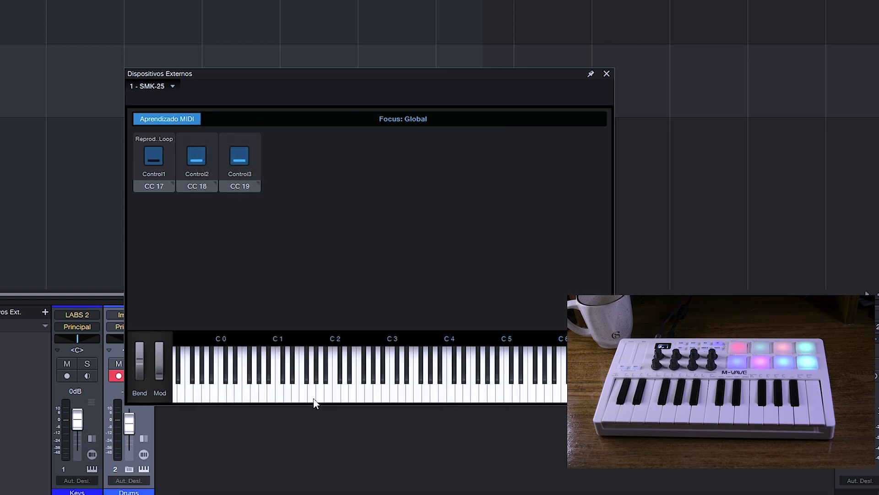
- Assign the transport command Parar to Control2 (CC 18)
{"action": "right_click", "coordinate": [195, 159]}
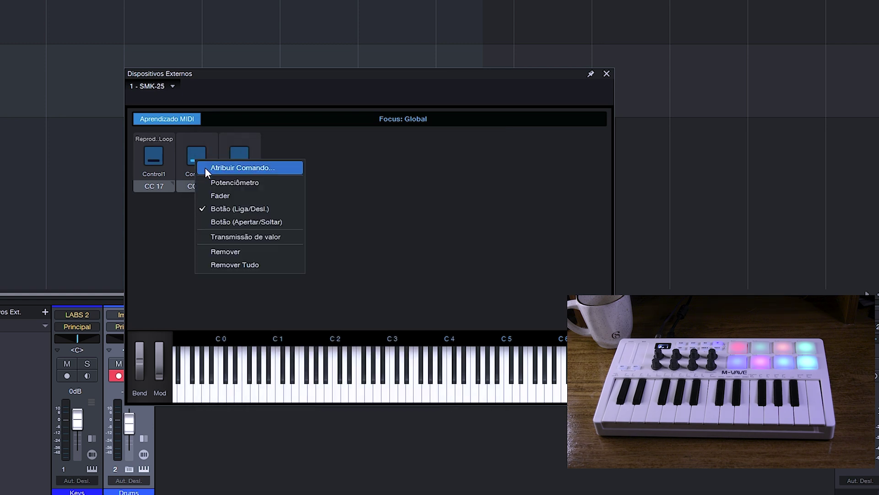
{"action": "left_click", "coordinate": [205, 167]}
{"action": "type", "text": "PARAR"}
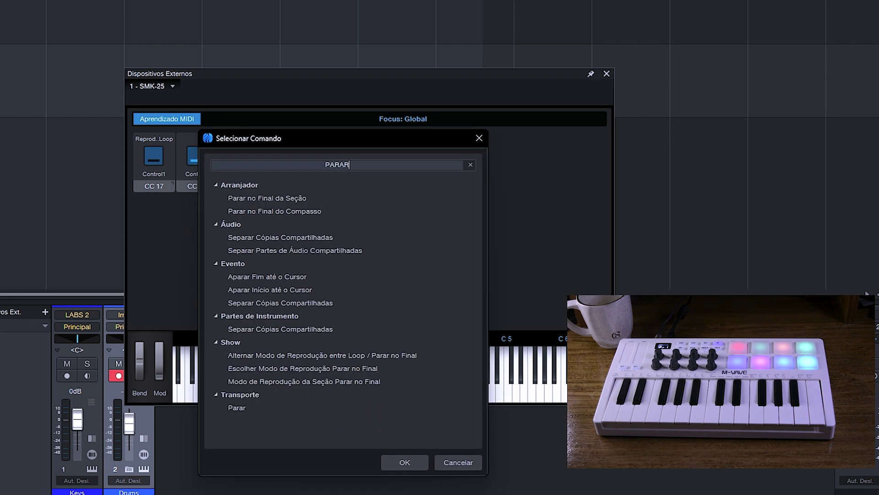
{"action": "left_click", "coordinate": [236, 407]}
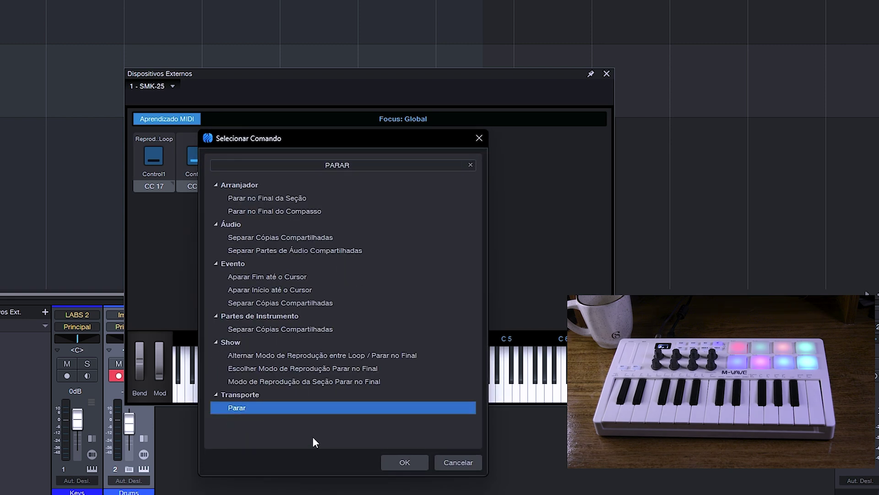
{"action": "left_click", "coordinate": [397, 463]}
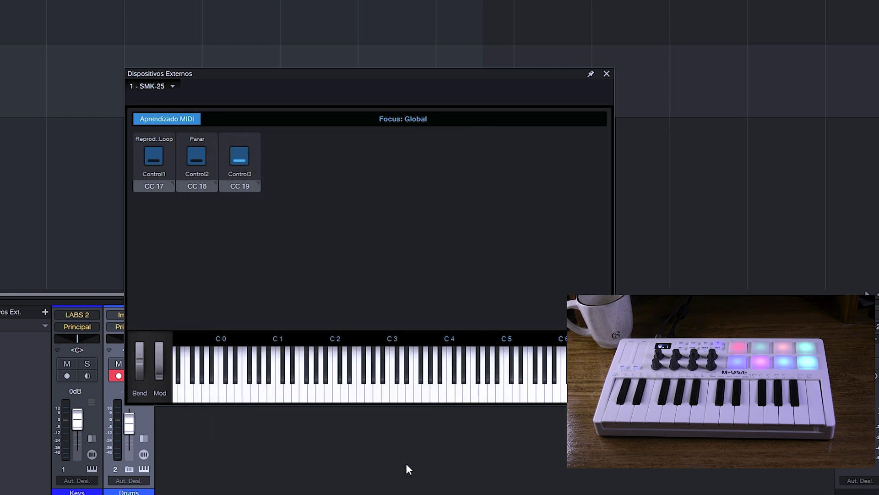
- Assign the transport command Gravação to Control3 (CC 19) on the SMK-25
{"action": "right_click", "coordinate": [240, 155]}
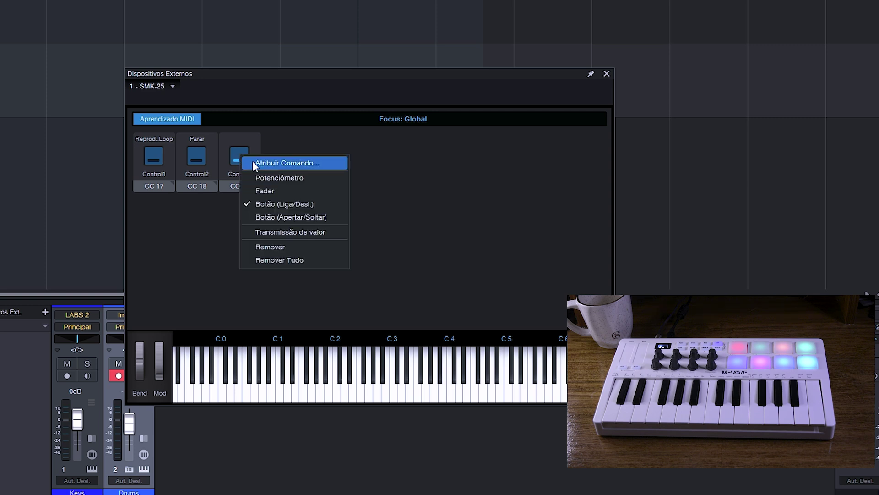
{"action": "left_click", "coordinate": [253, 163]}
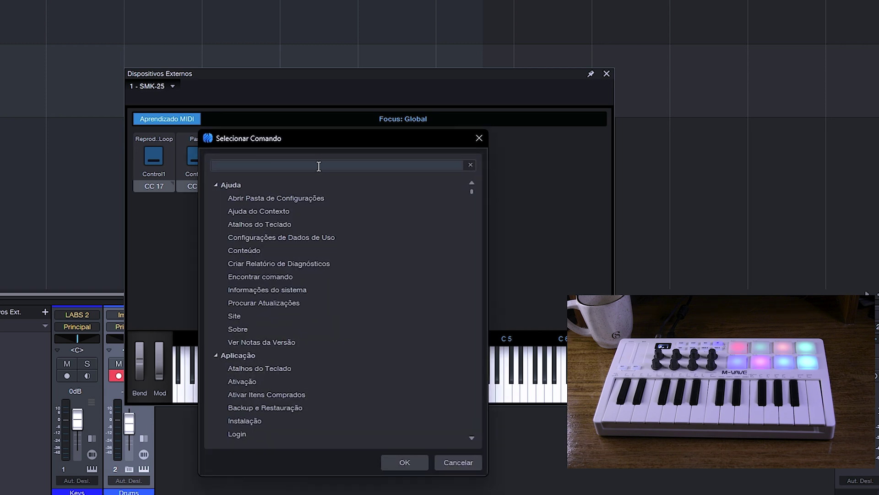
{"action": "type", "text": "GRAVAÇÃO"}
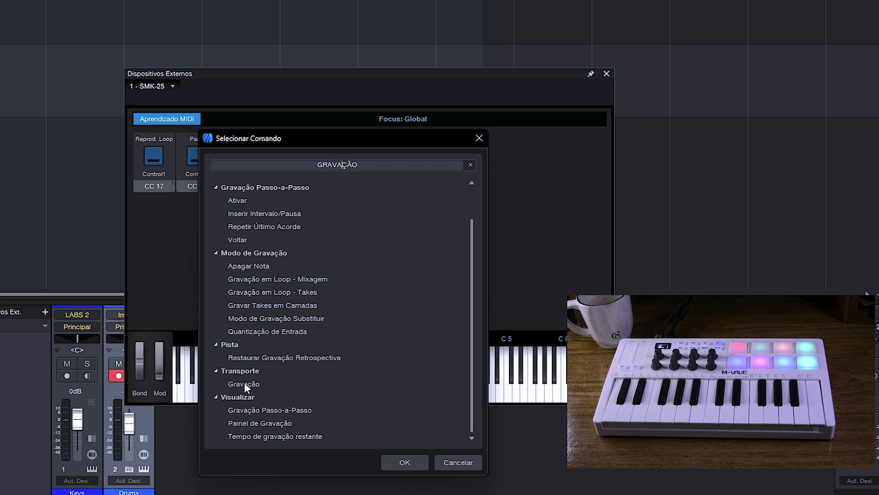
{"action": "left_click", "coordinate": [244, 384]}
{"action": "left_click", "coordinate": [405, 462]}
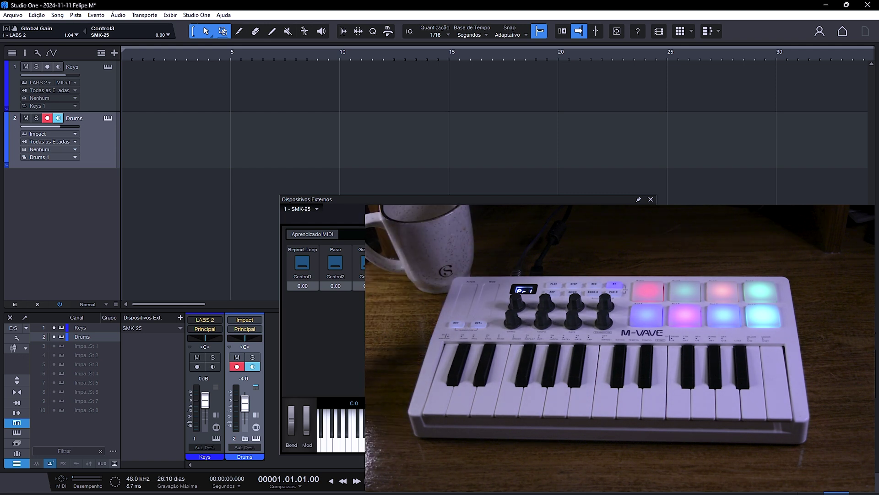
- Turn off MIDI Learn for the SMK-25 and close the external devices window
{"action": "left_click_drag", "start_coordinate": [382, 201], "coordinate": [377, 198]}
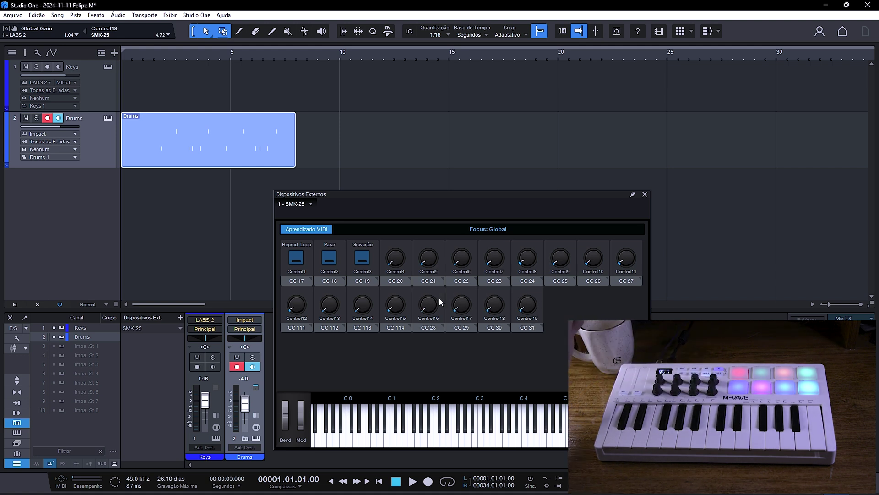
{"action": "left_click", "coordinate": [324, 230]}
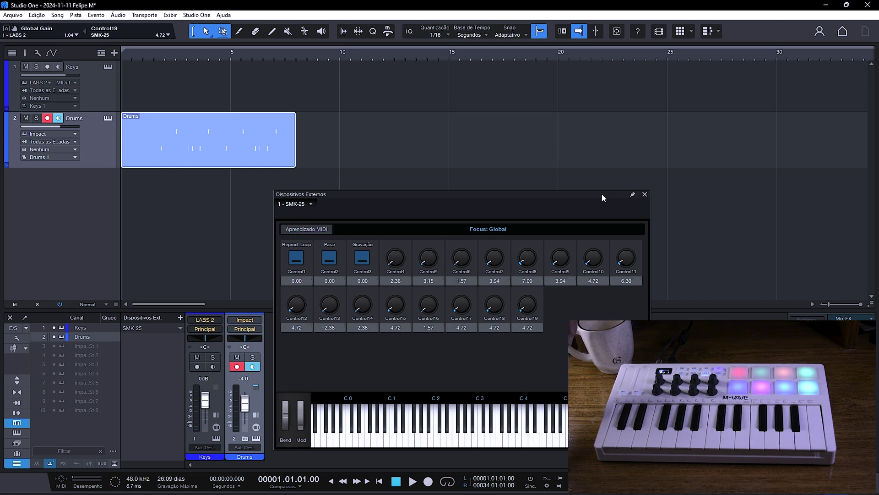
{"action": "left_click", "coordinate": [645, 195]}
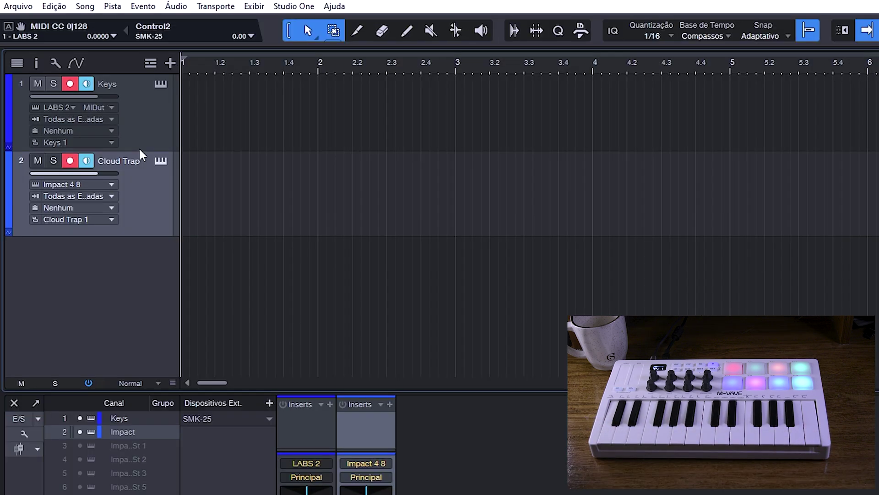
- Set the Keys track's MIDI input to SMK-25 on channel CH 1
{"action": "left_click", "coordinate": [151, 120]}
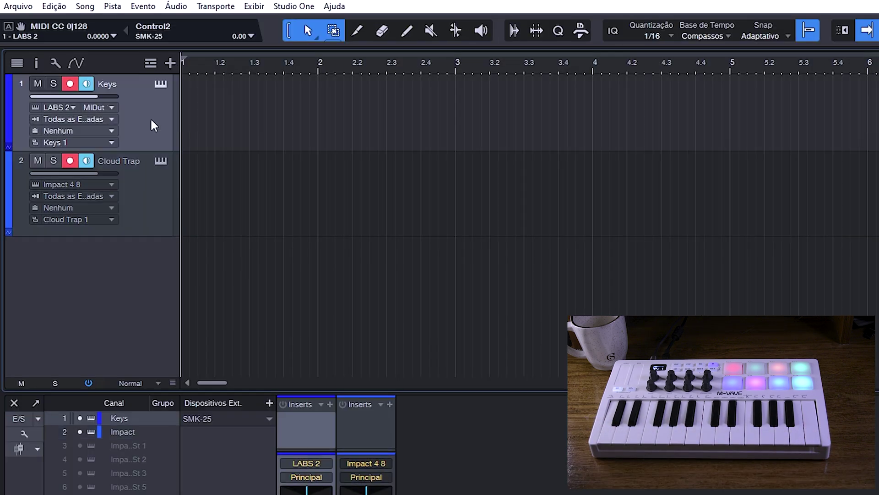
{"action": "left_click", "coordinate": [113, 119]}
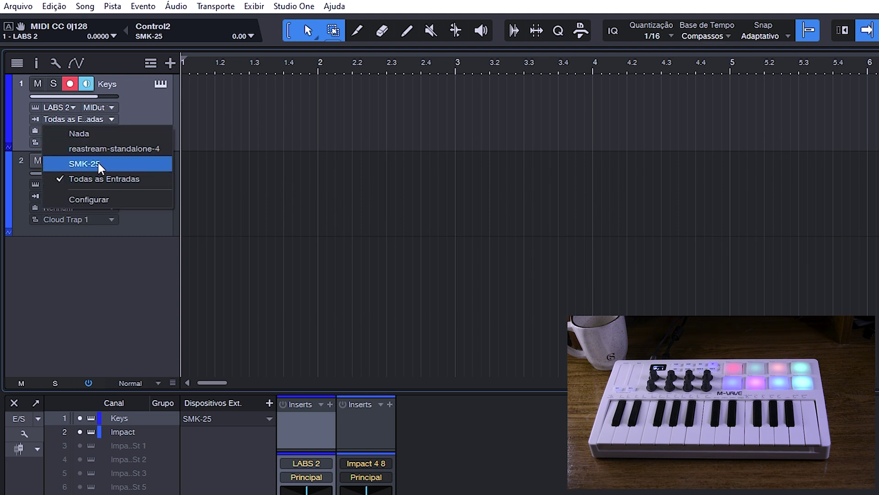
{"action": "left_click", "coordinate": [99, 163]}
{"action": "left_click", "coordinate": [115, 119]}
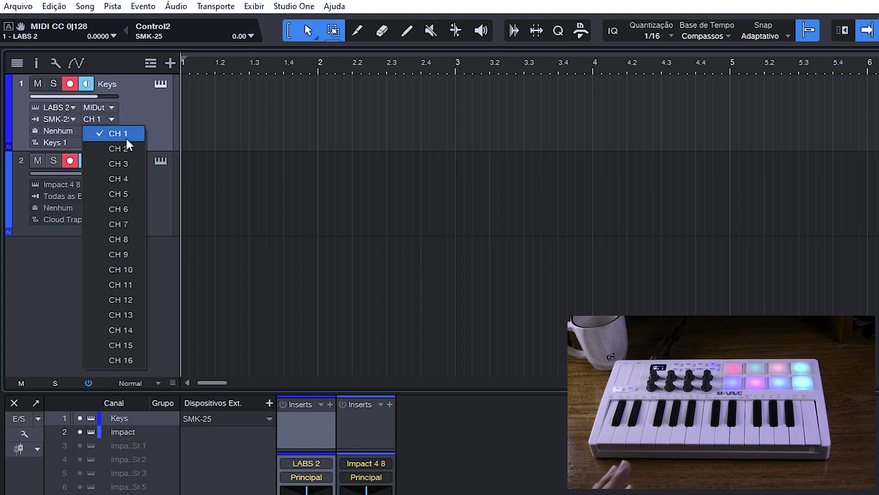
{"action": "left_click", "coordinate": [125, 137]}
- Set the Cloud Trap track's MIDI input to SMK-25 on channel CH 10
{"action": "left_click", "coordinate": [139, 192]}
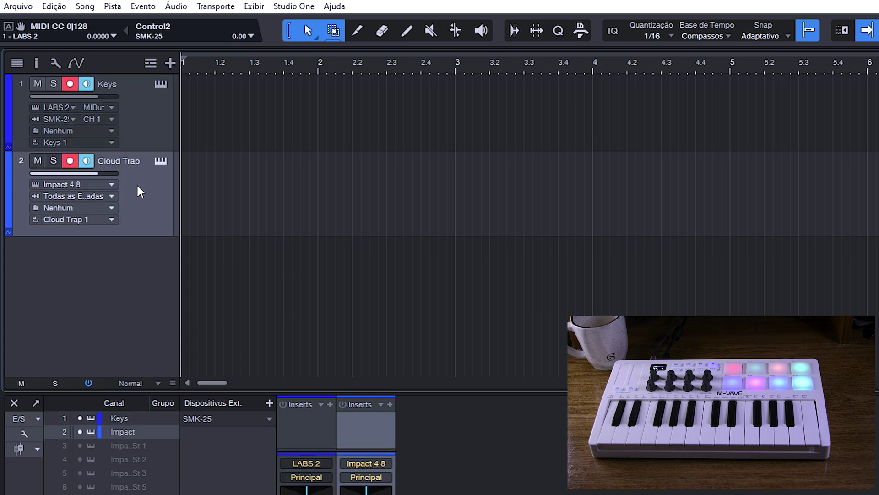
{"action": "left_click", "coordinate": [113, 195]}
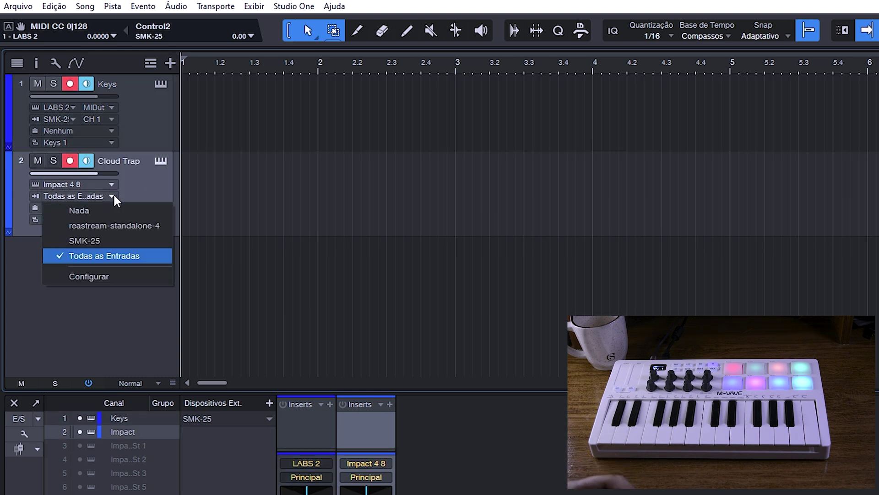
{"action": "left_click", "coordinate": [108, 241]}
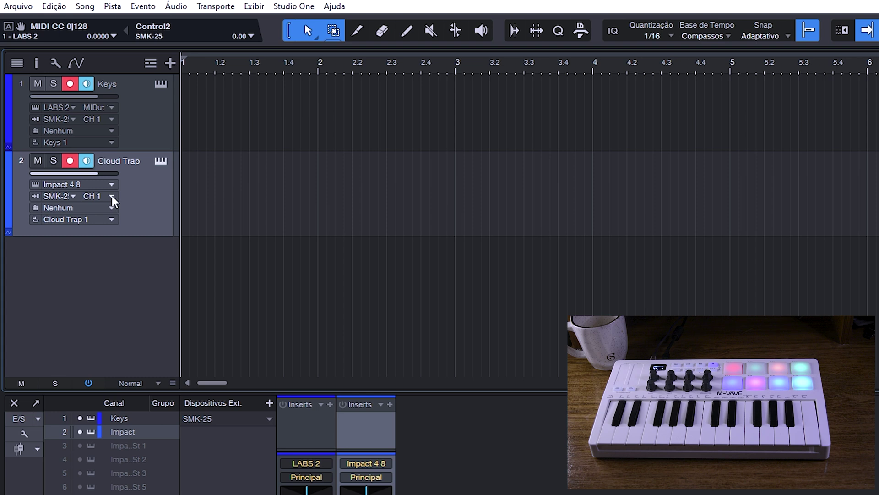
{"action": "left_click", "coordinate": [112, 196]}
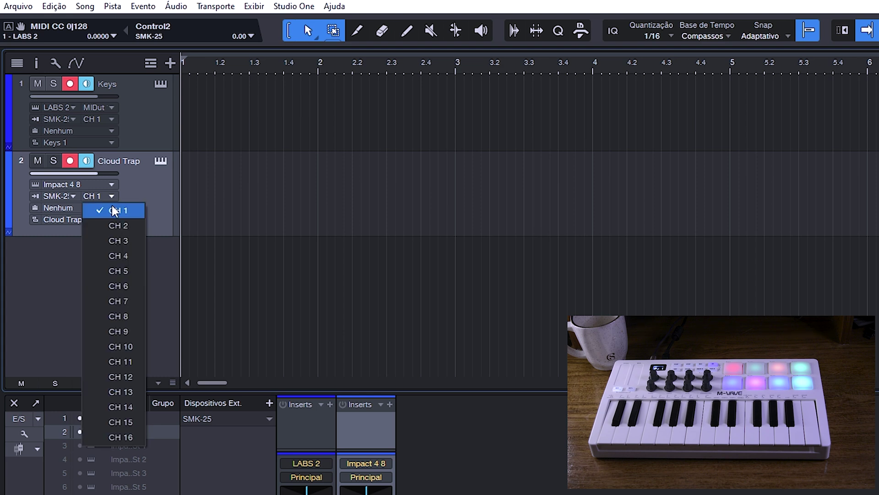
{"action": "left_click", "coordinate": [112, 346]}
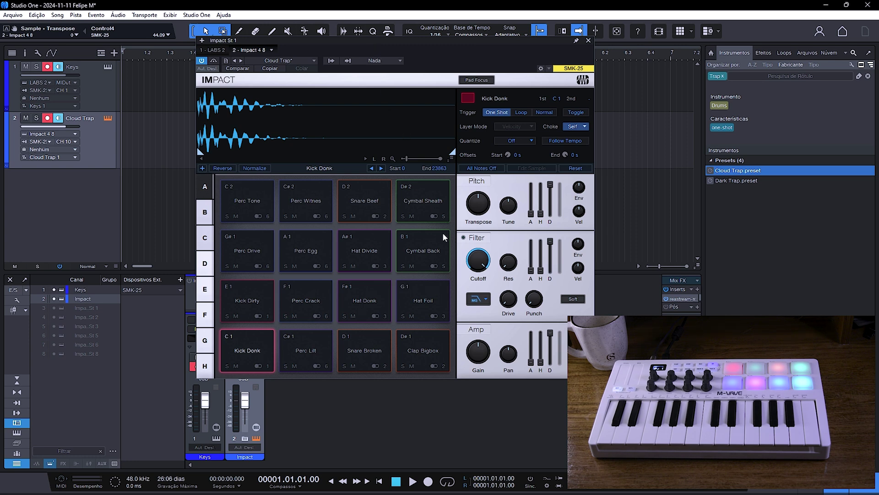
- Assign the Sample - Transpose knob of Impact's Kick Donk pad to Control4 on the SMK-25
{"action": "left_click_drag", "start_coordinate": [363, 45], "coordinate": [379, 70]}
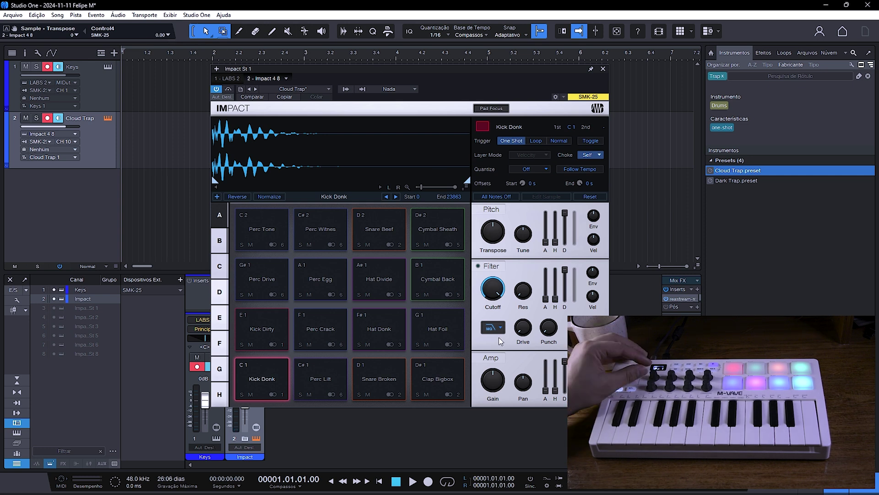
{"action": "mouse_move", "coordinate": [495, 241]}
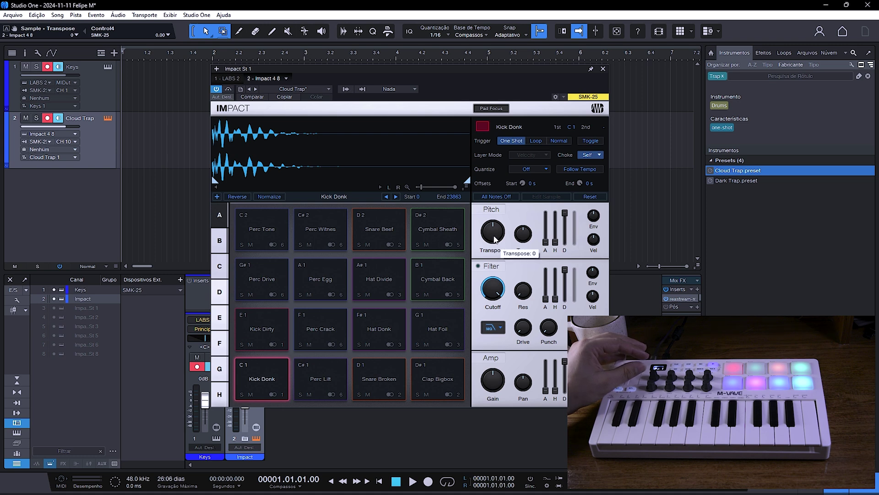
{"action": "right_click", "coordinate": [494, 239]}
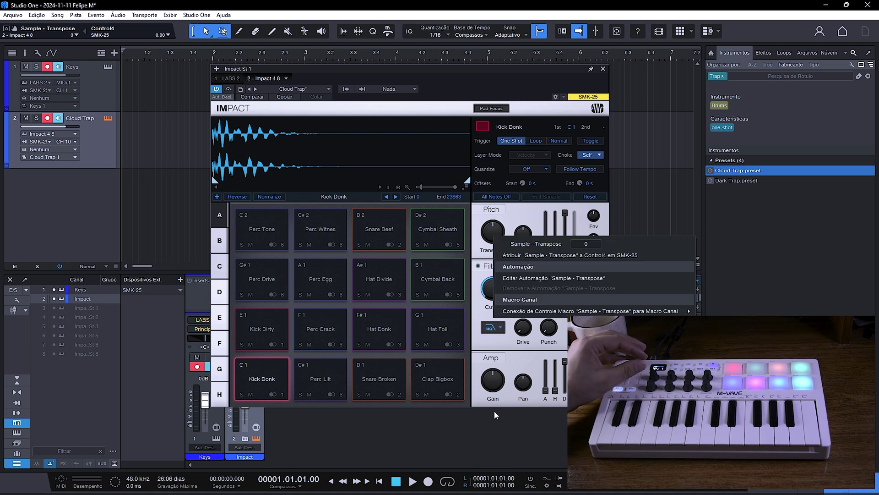
{"action": "right_click", "coordinate": [492, 231]}
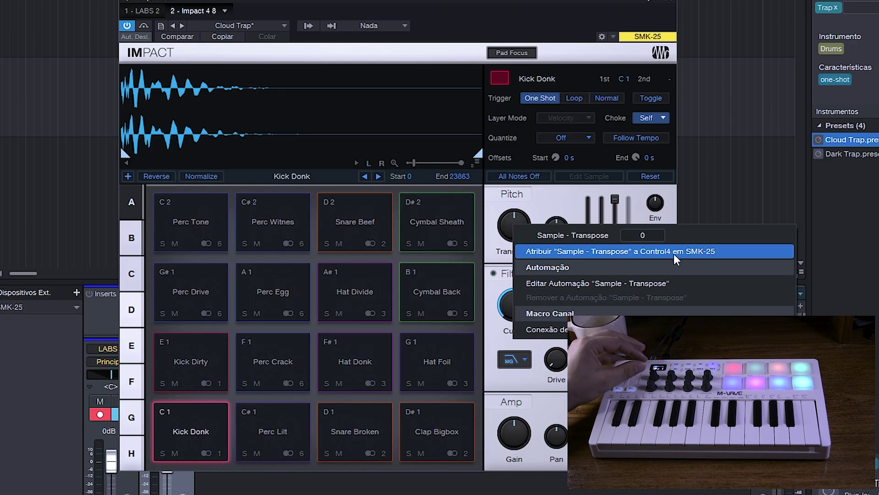
{"action": "left_click", "coordinate": [675, 253]}
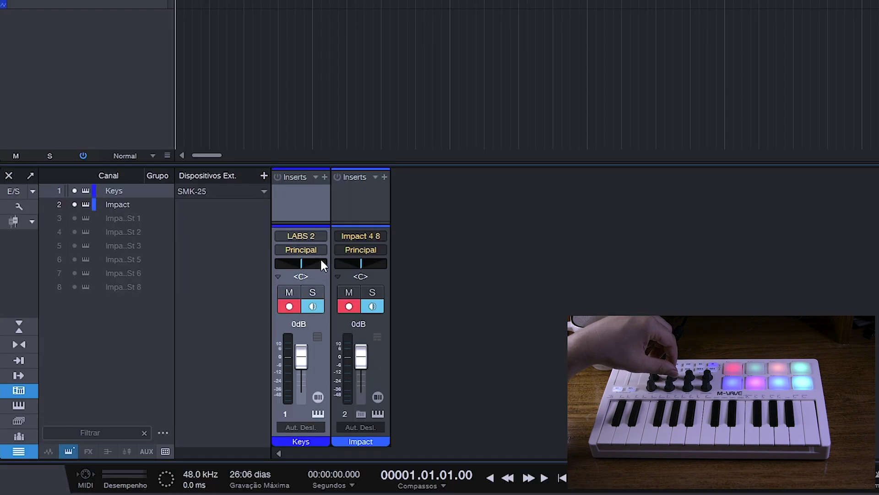
- Assign the Keys channel's Volume to Control5 and its Pan E/D to Control6 on the SMK-25
{"action": "right_click", "coordinate": [301, 358]}
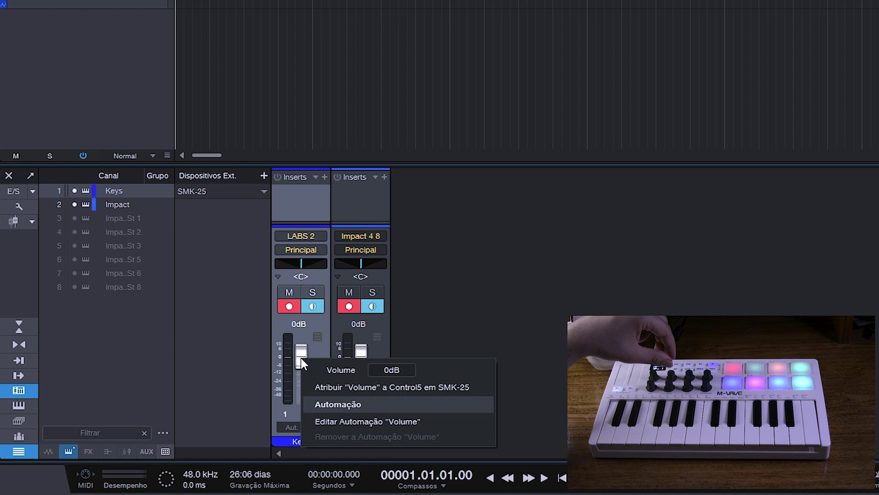
{"action": "left_click", "coordinate": [422, 390]}
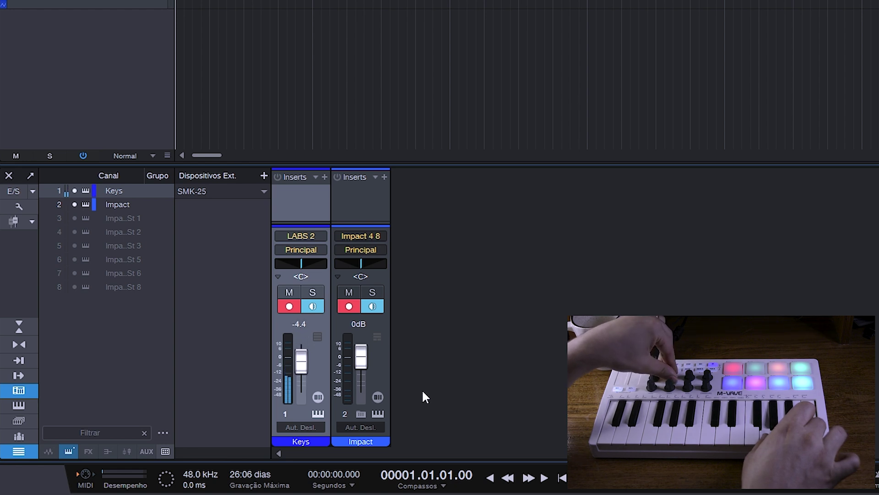
{"action": "right_click", "coordinate": [306, 265]}
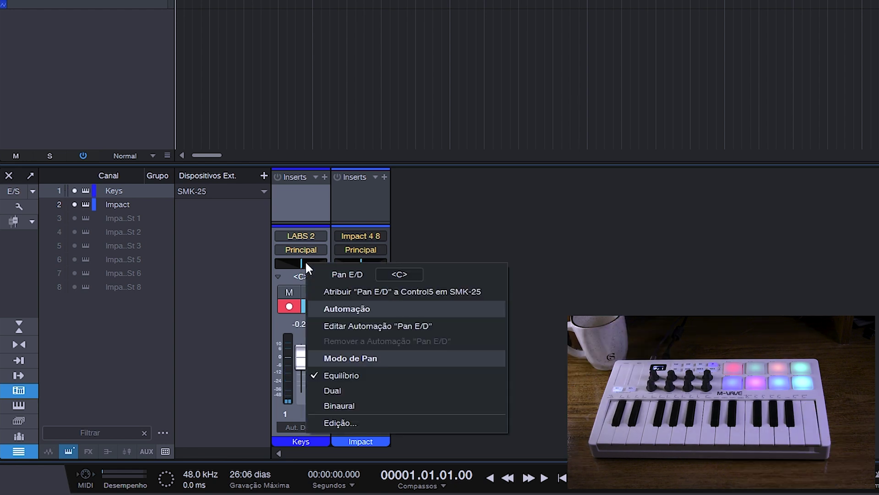
{"action": "left_click", "coordinate": [587, 205]}
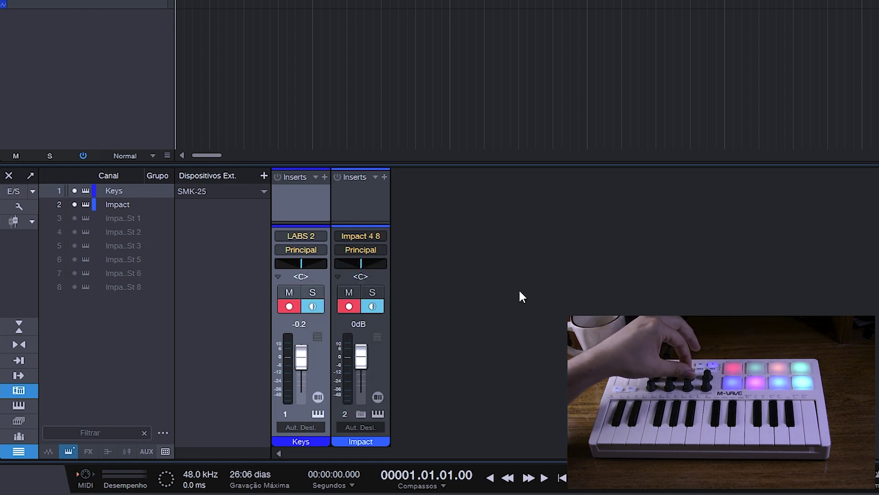
{"action": "right_click", "coordinate": [302, 264]}
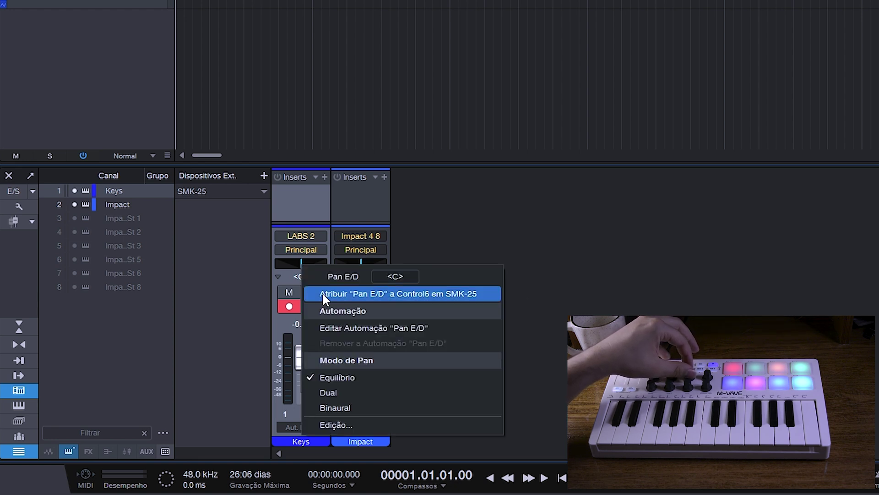
{"action": "left_click", "coordinate": [438, 303]}
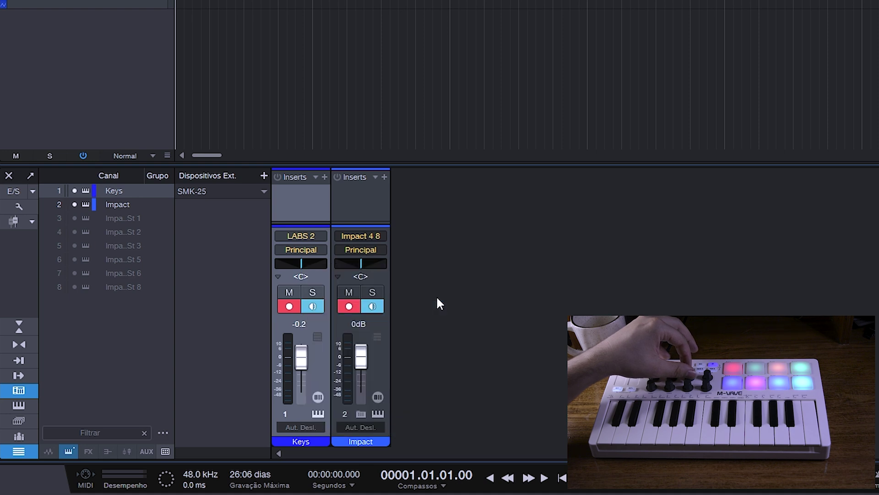